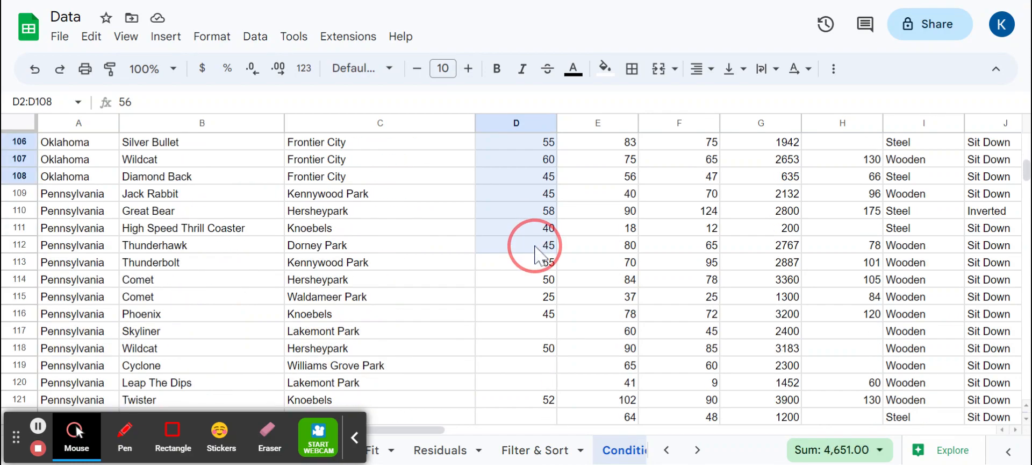
Start a conditional formatting rule on Top_Speed range D2:D158 with the condition greater than or equal to 60
scroll(535, 252, "up", 3)
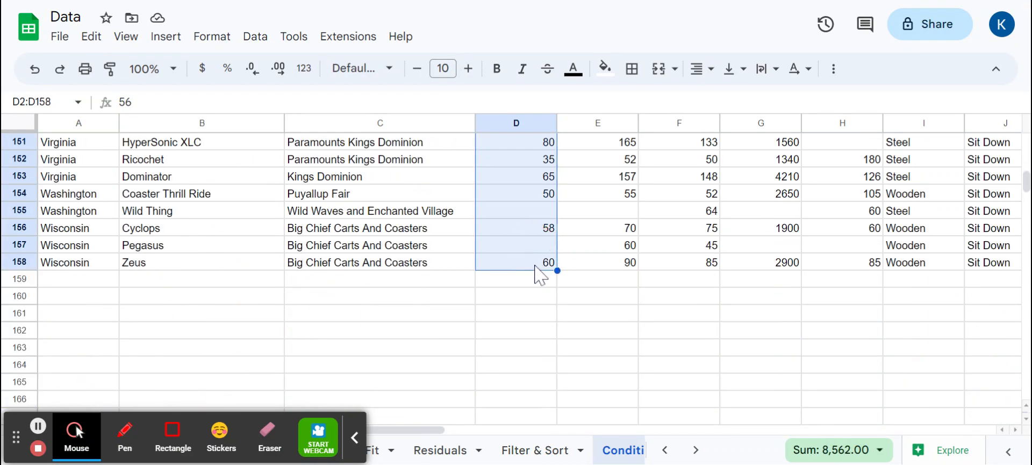
scroll(543, 269, "up", 20)
scroll(554, 280, "up", 8)
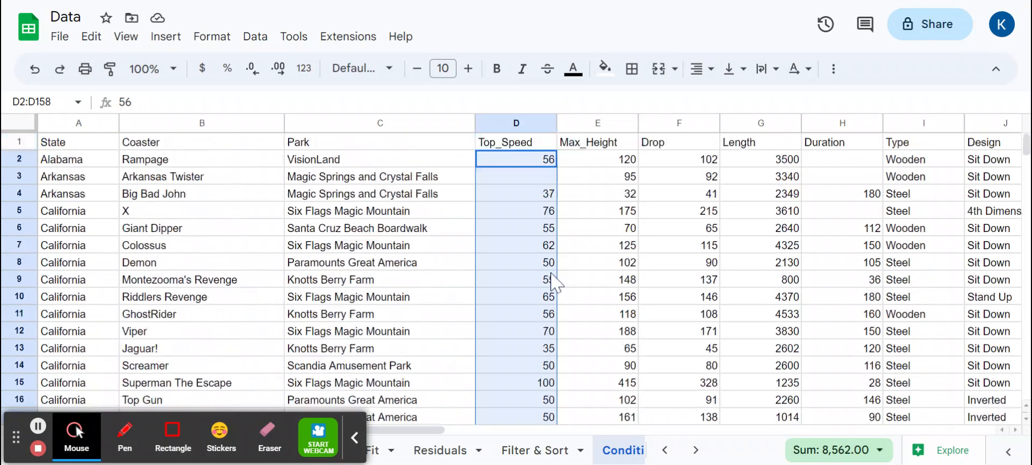
left_click(203, 39)
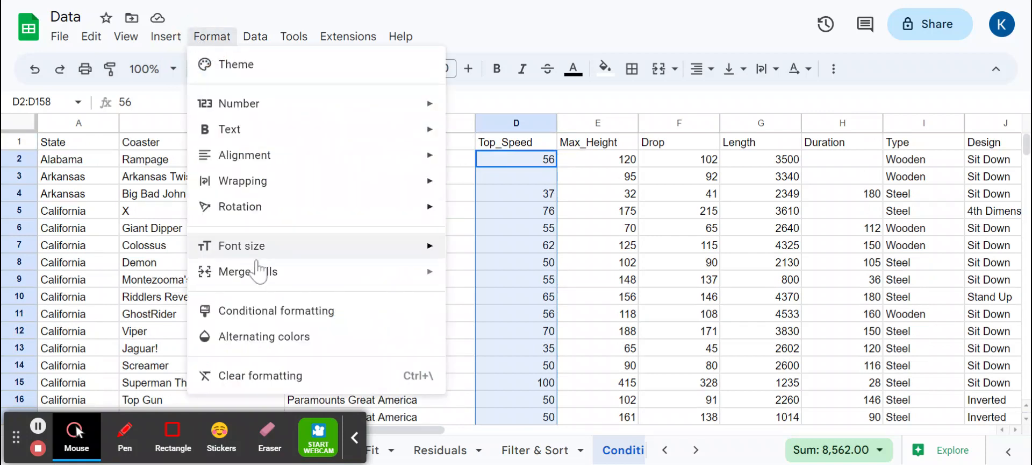
left_click(272, 311)
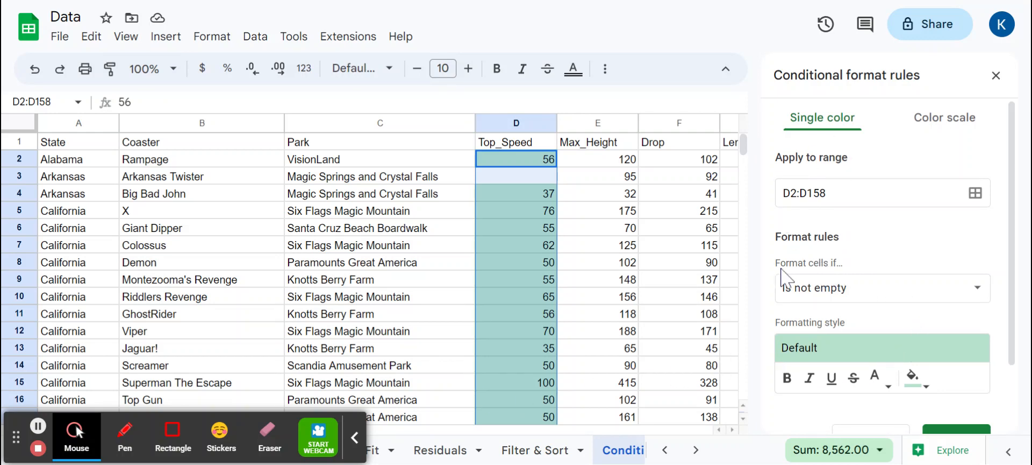
left_click(839, 291)
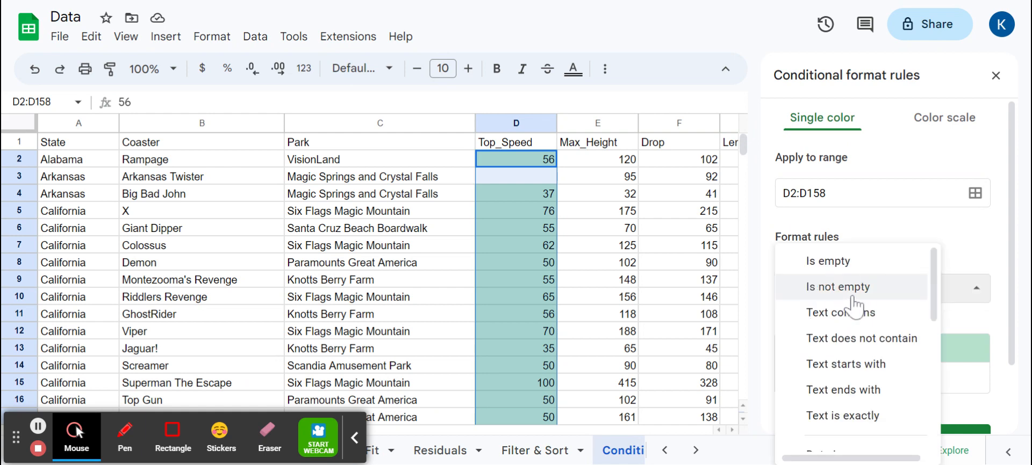
scroll(855, 306, "down", 5)
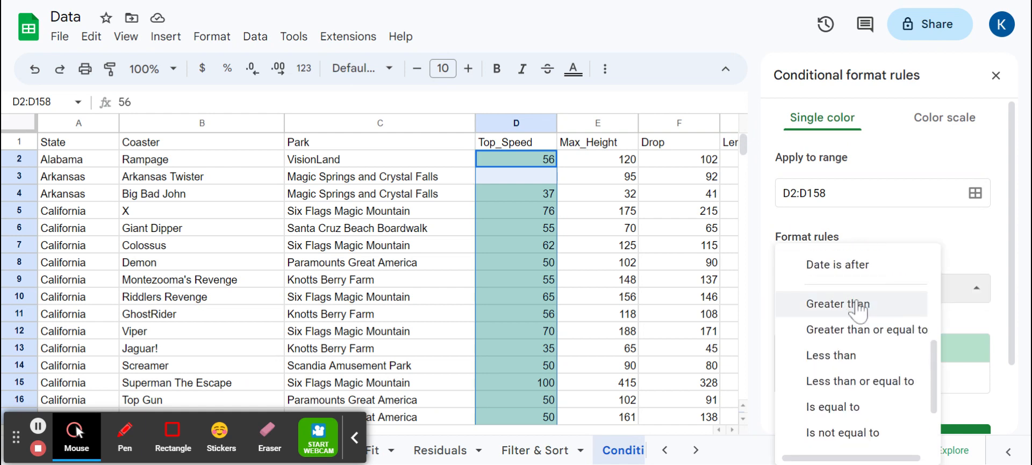
left_click(865, 330)
left_click(868, 328)
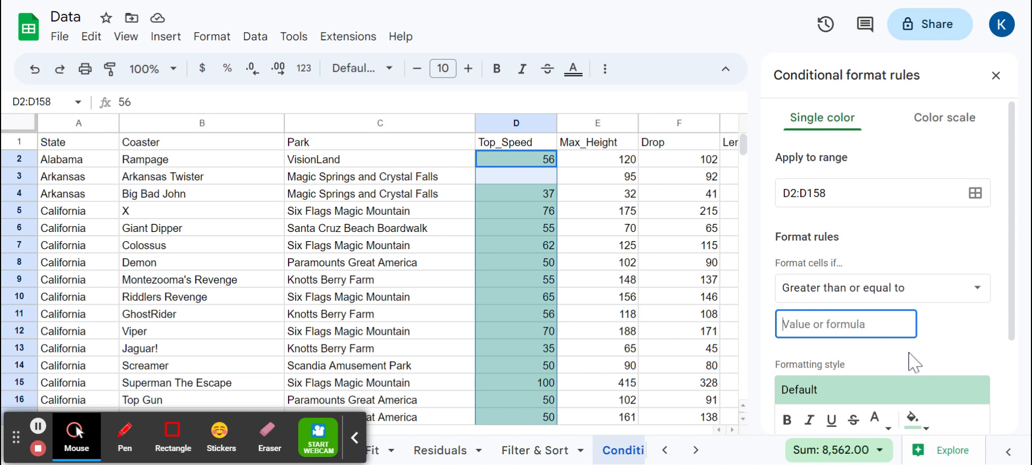
type("60")
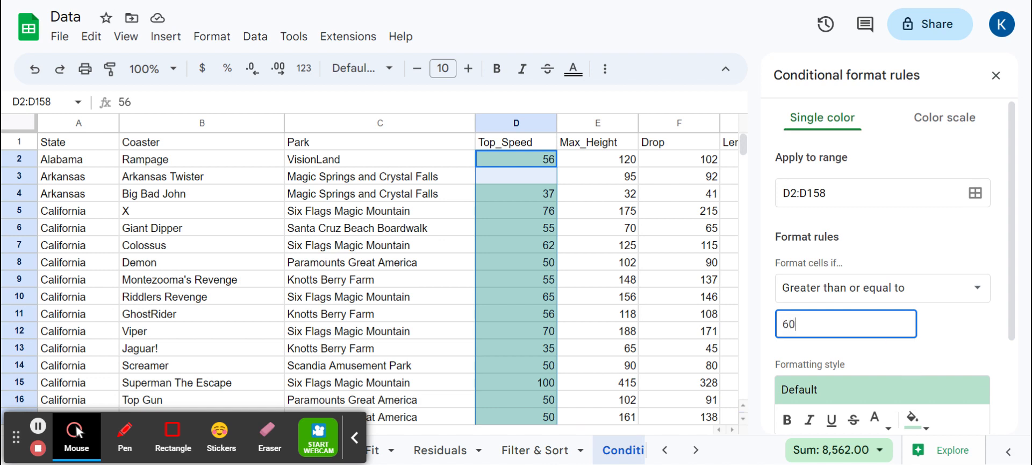
Set the rule's text colour to light red and save the rule
scroll(962, 344, "down", 2)
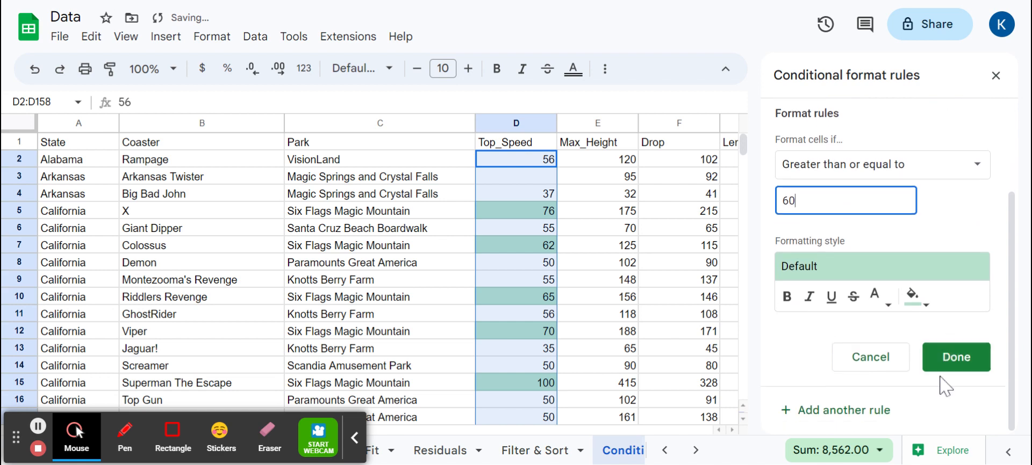
left_click(914, 297)
left_click(879, 299)
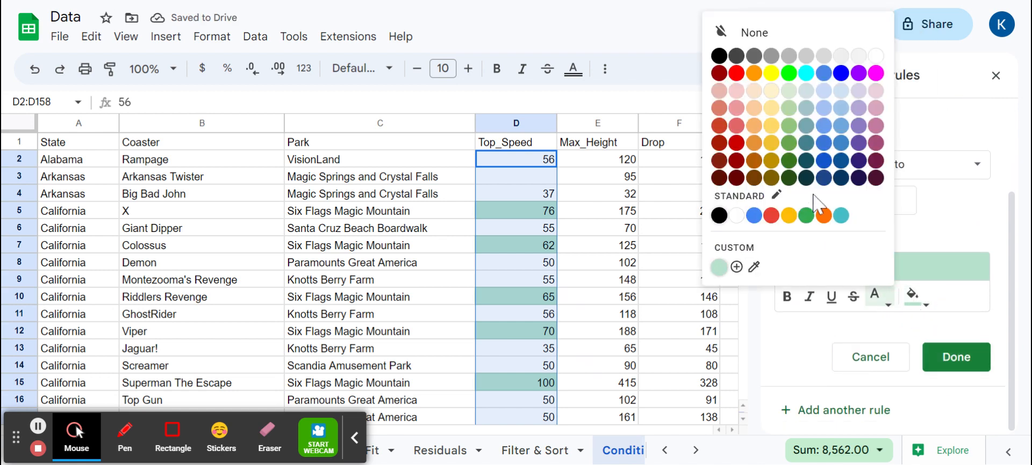
left_click(736, 91)
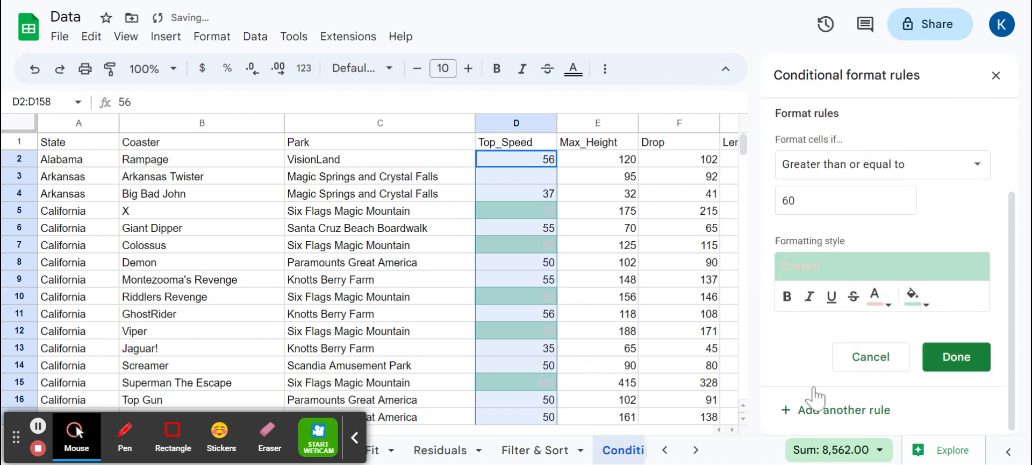
left_click(956, 356)
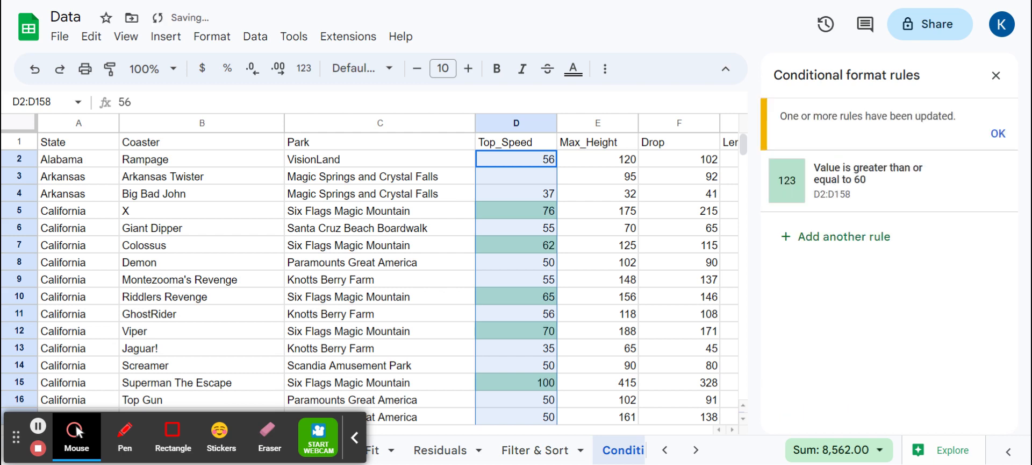
left_click(995, 134)
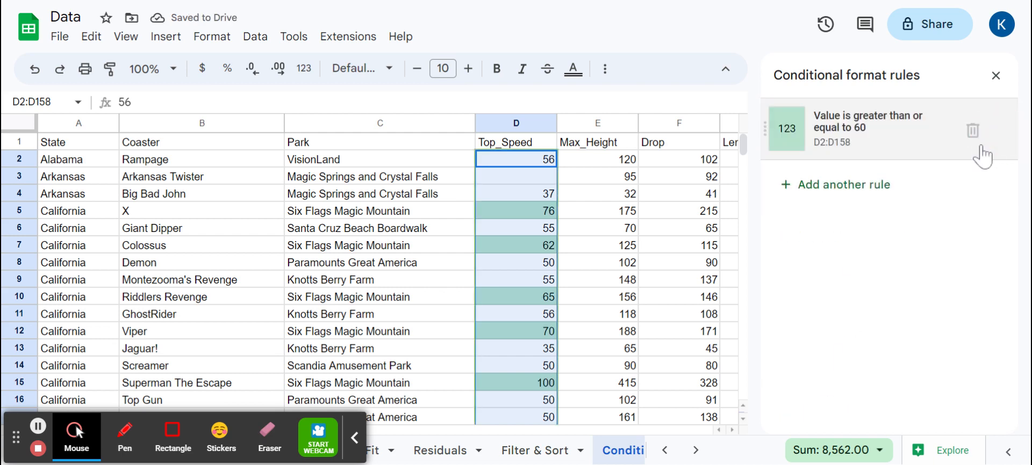
Add a second rule on D2:D158 with the condition less than or equal to 30
mouse_move(955, 136)
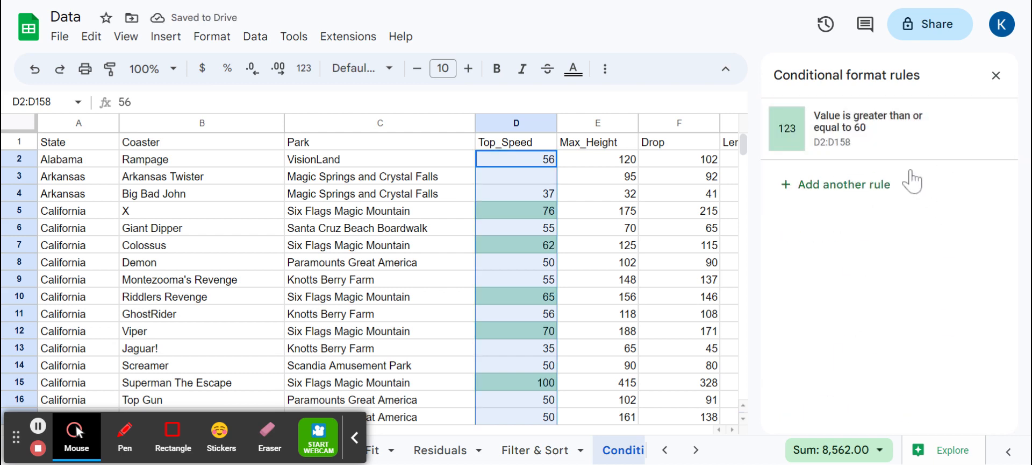
left_click(882, 184)
left_click(882, 288)
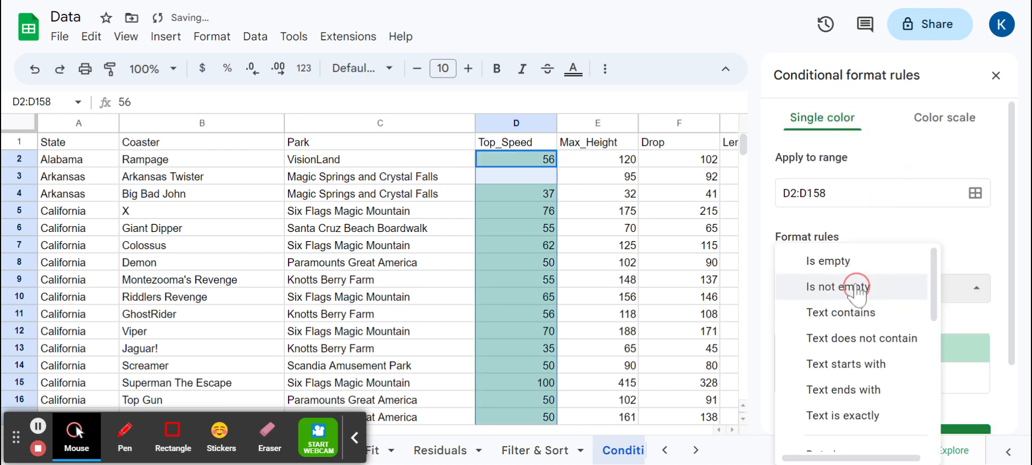
scroll(861, 323, "down", 5)
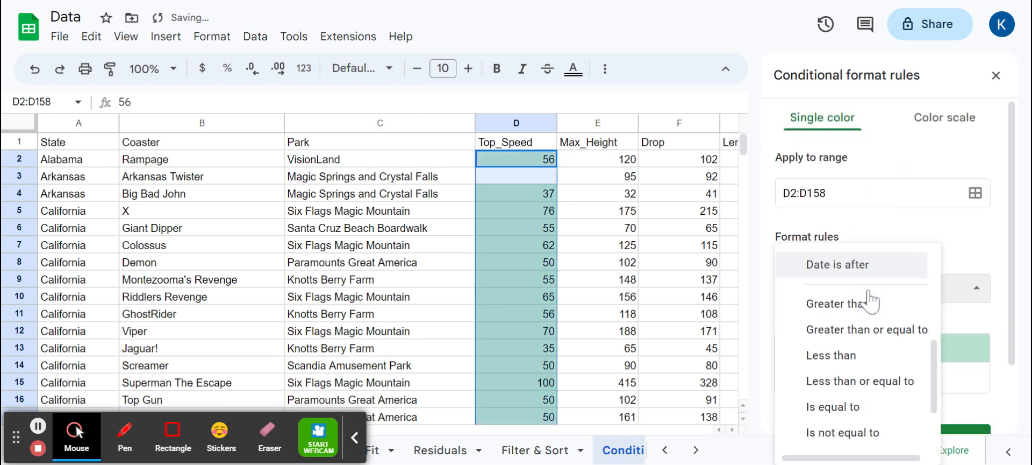
left_click(862, 371)
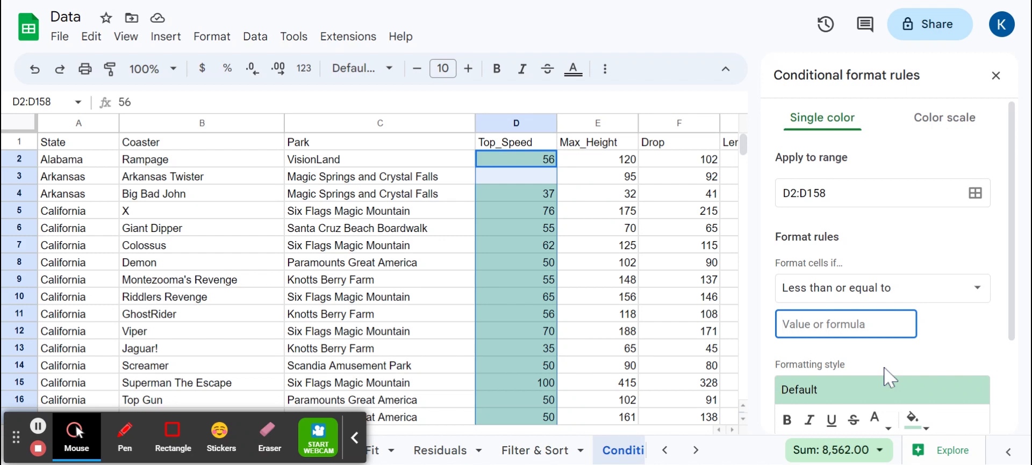
type("30")
scroll(887, 371, "down", 3)
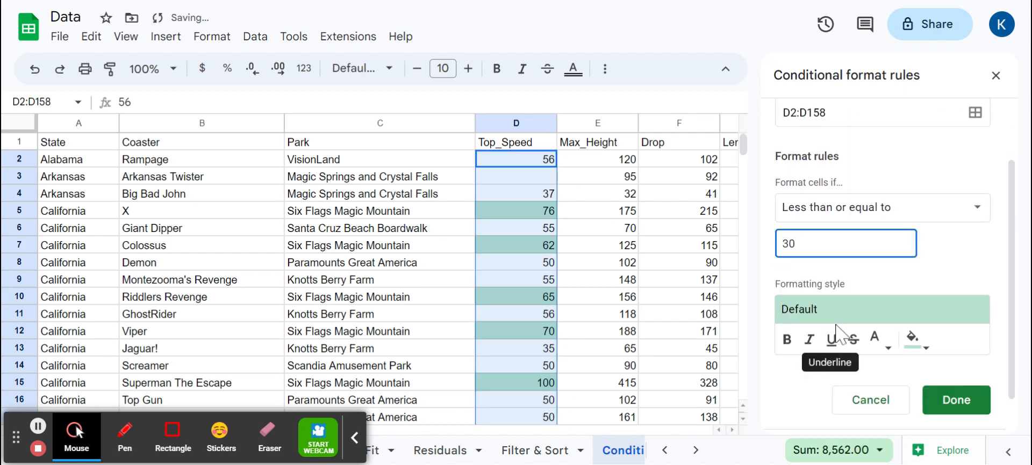
scroll(858, 346, "up", 3)
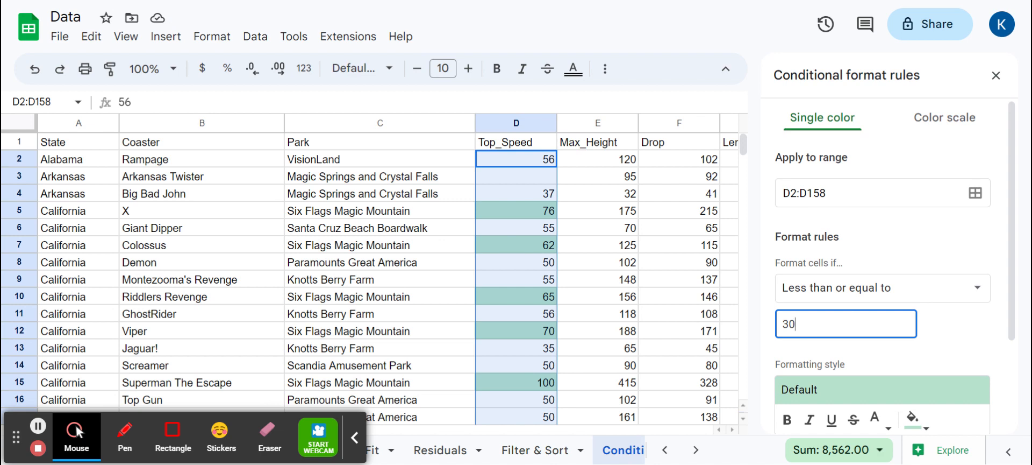
scroll(825, 368, "down", 3)
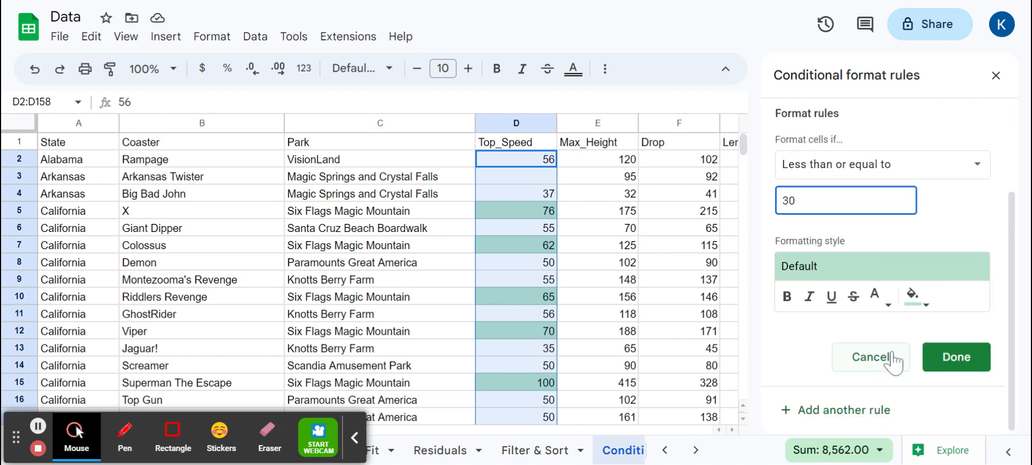
Give the second rule a light yellow fill and save it
left_click(914, 298)
left_click(809, 108)
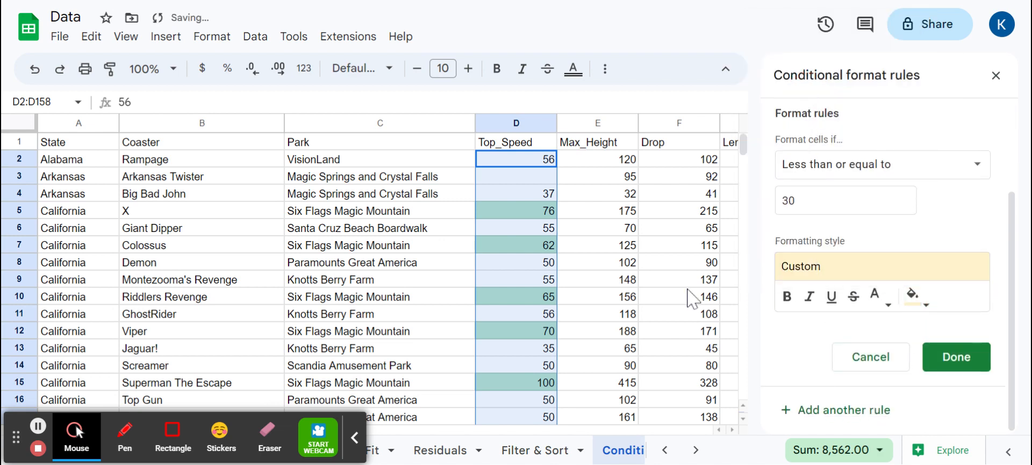
scroll(554, 307, "down", 20)
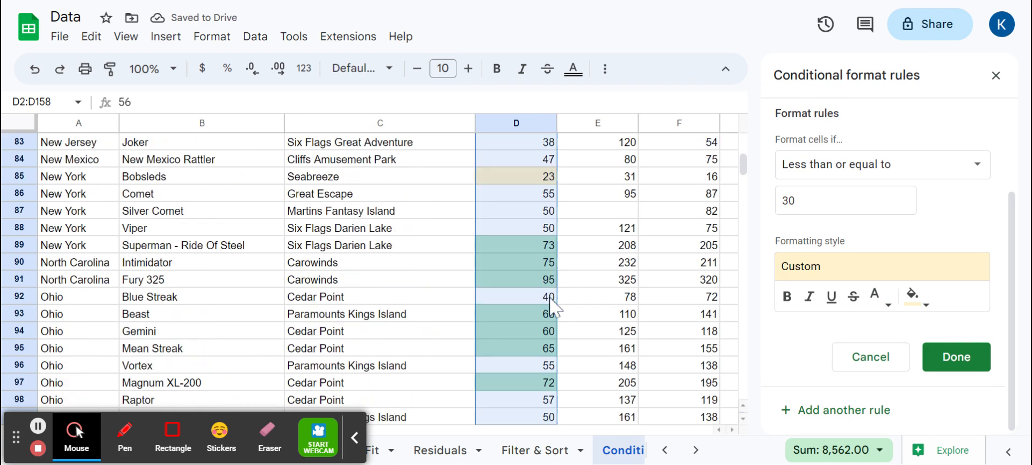
scroll(554, 310, "up", 1)
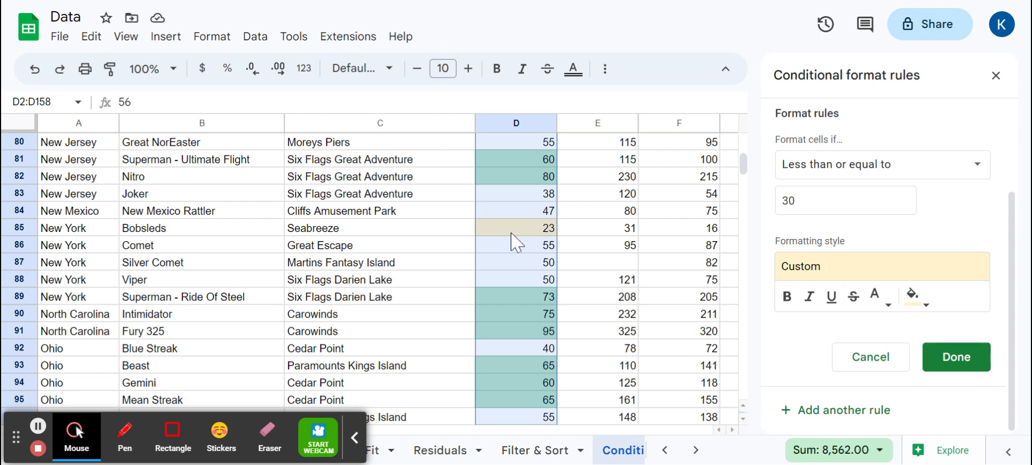
left_click(928, 356)
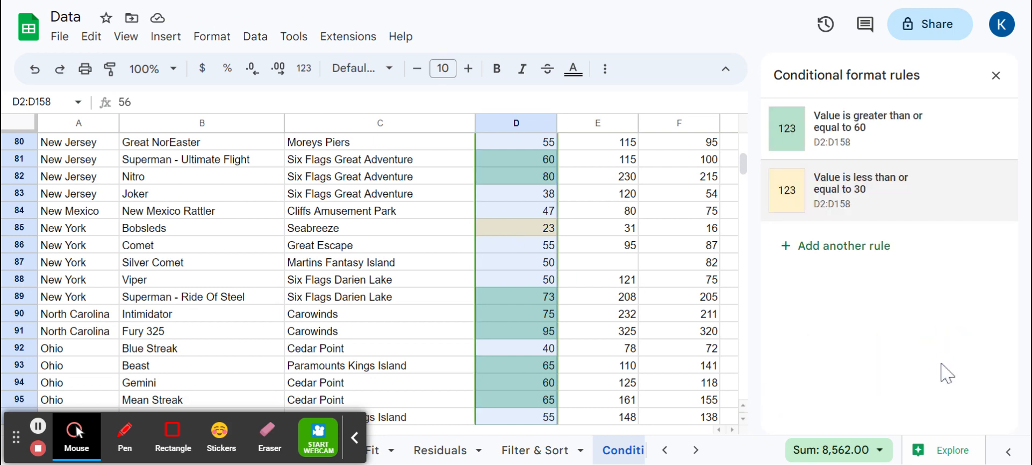
Remove both conditional format rules from D2:D158 and close the rules panel
scroll(573, 252, "up", 20)
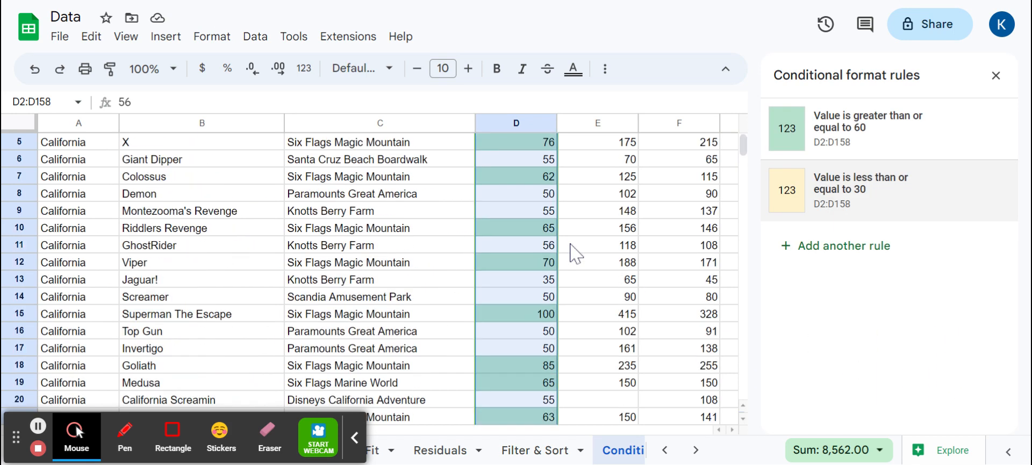
scroll(575, 252, "up", 2)
mouse_move(984, 156)
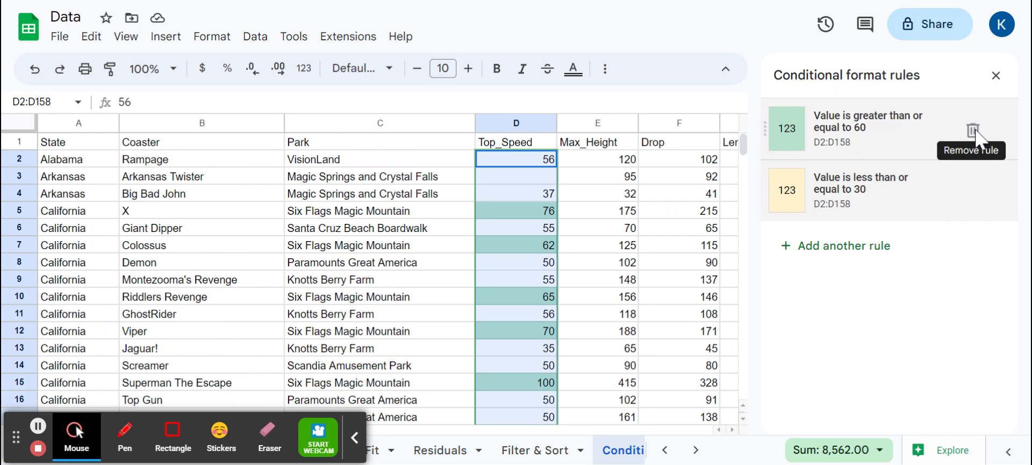
left_click(974, 132)
left_click(975, 132)
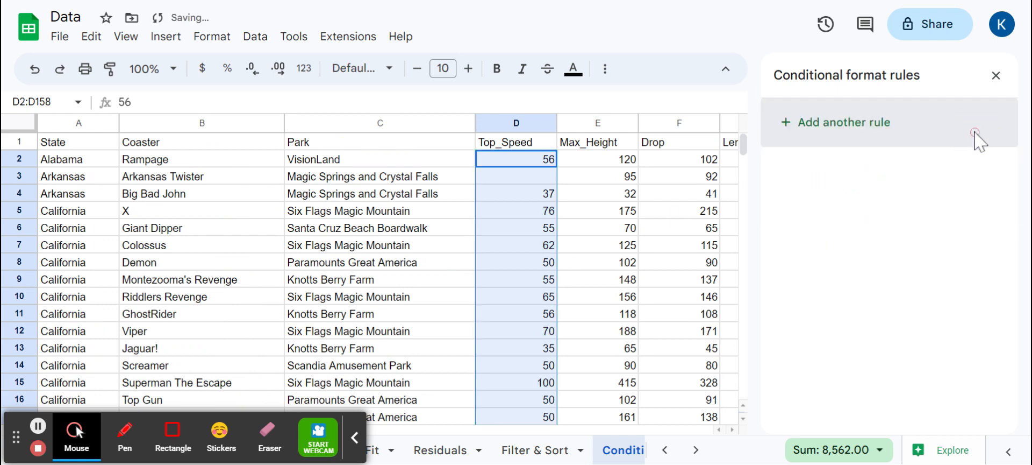
left_click(995, 76)
left_click(422, 235)
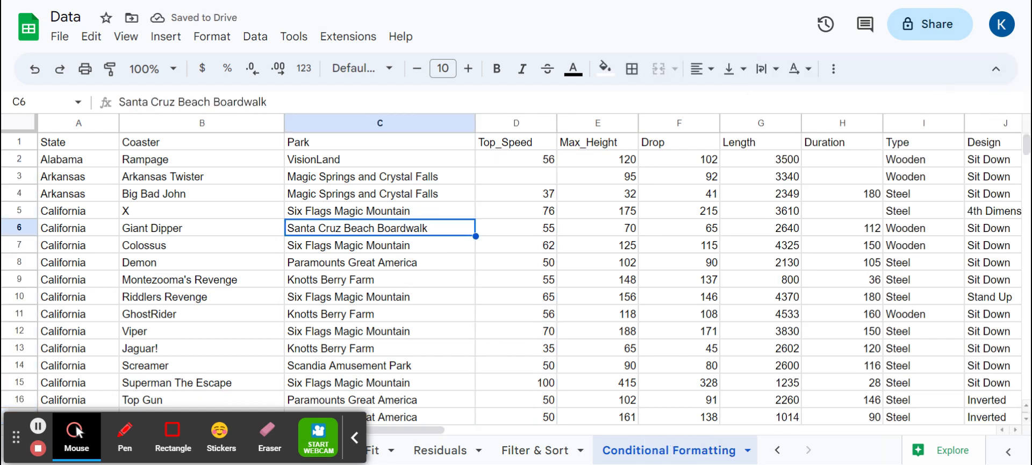
Select the Coaster cells B2:B158, open conditional formatting and set the condition to Custom formula is
left_click(680, 195)
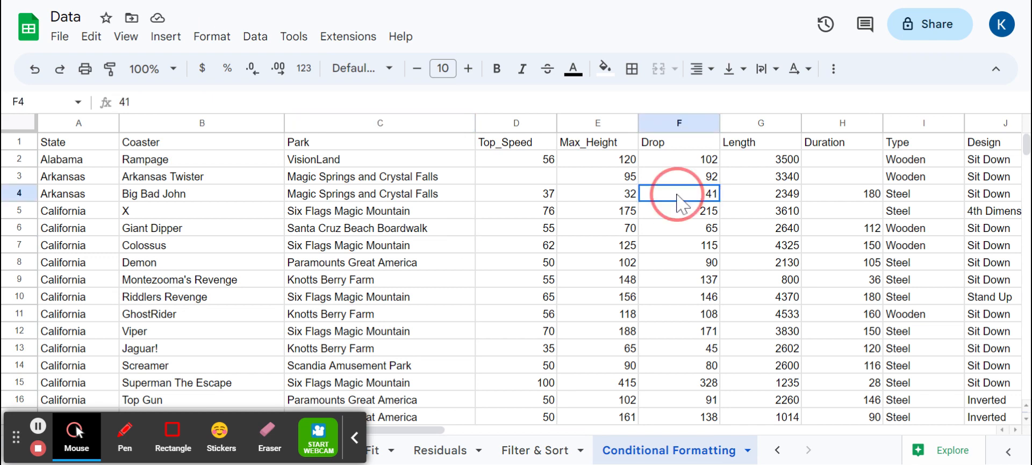
left_click_drag(678, 203, 631, 195)
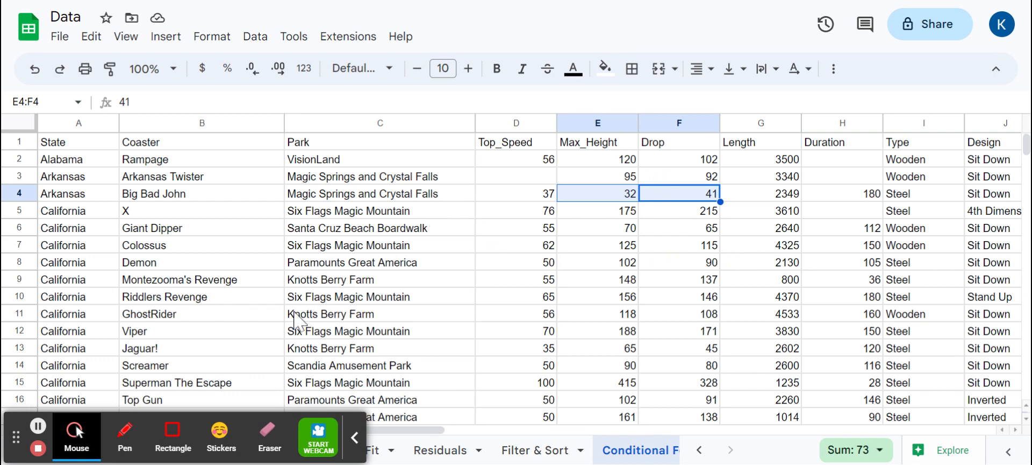
left_click_drag(180, 160, 203, 218)
scroll(265, 294, "up", 20)
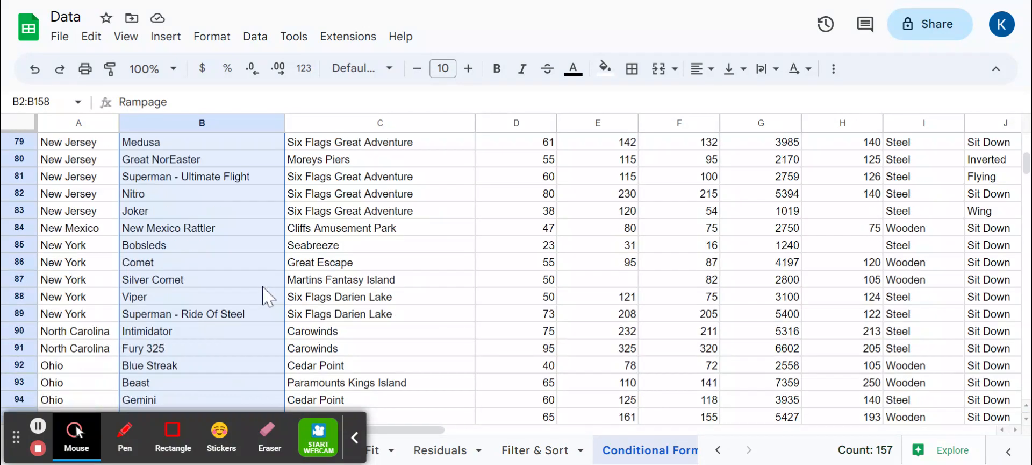
scroll(290, 309, "up", 13)
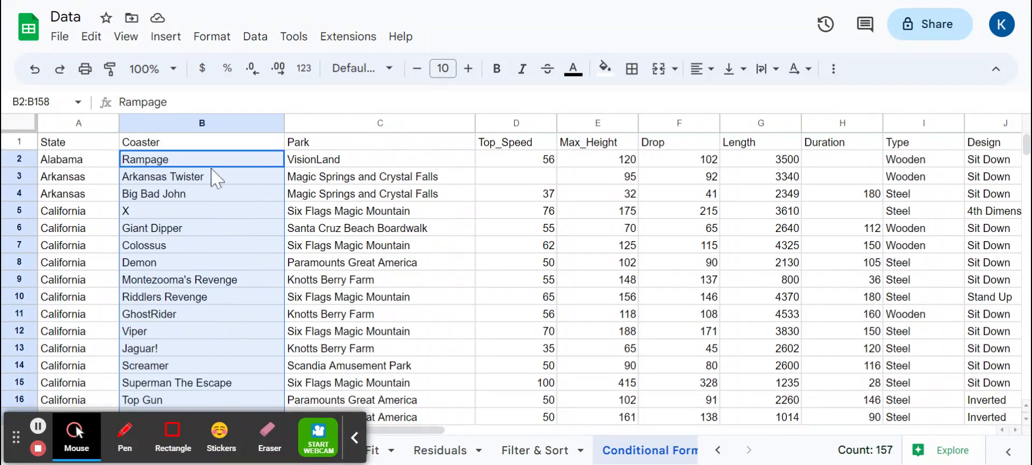
left_click(218, 38)
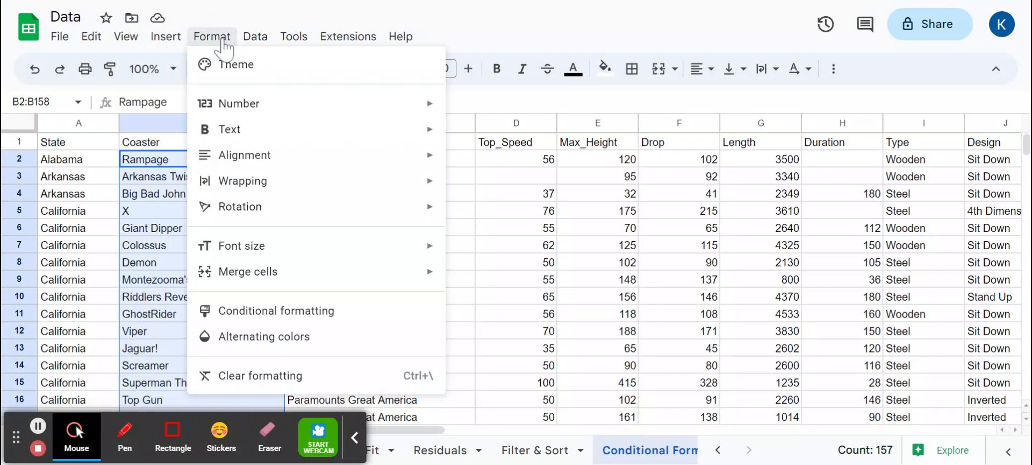
left_click(226, 314)
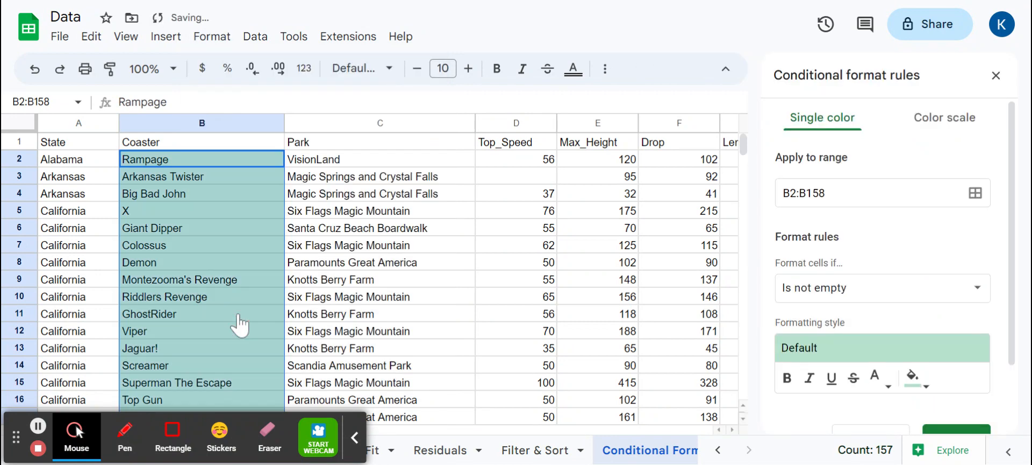
left_click(868, 289)
scroll(866, 333, "down", 5)
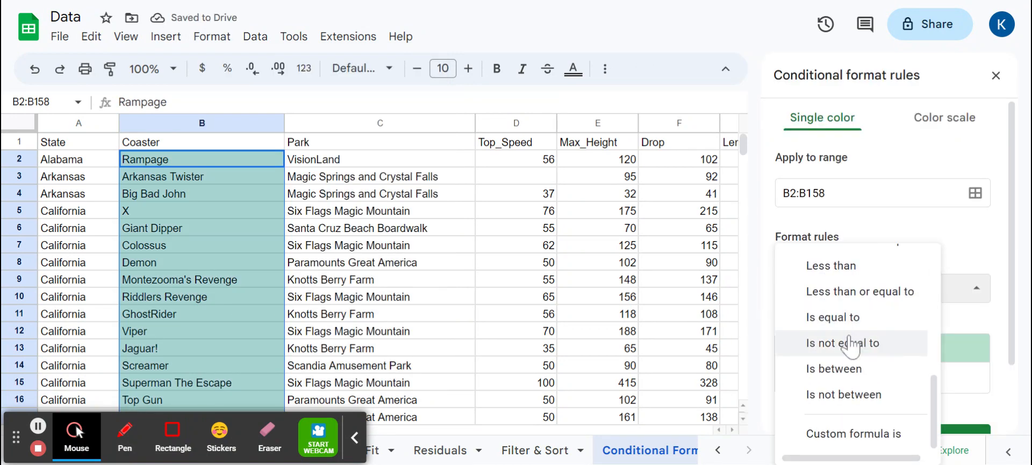
left_click(854, 434)
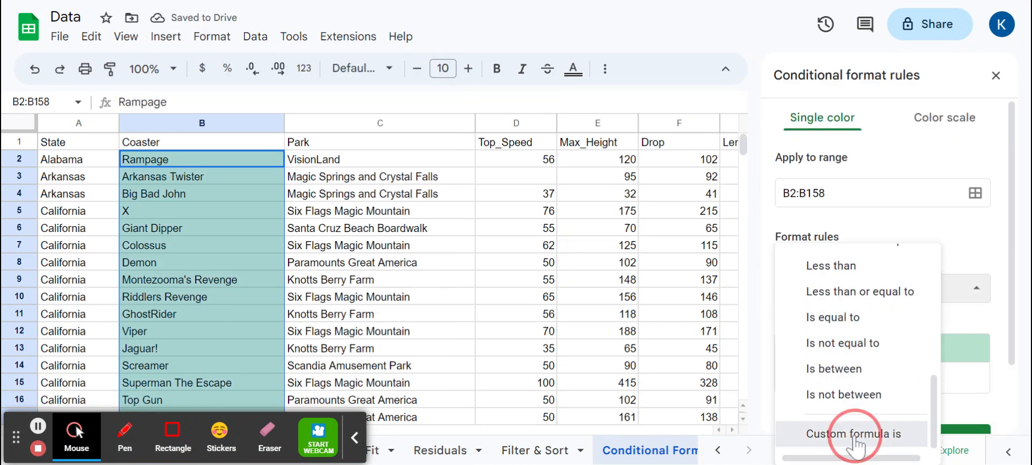
left_click(850, 324)
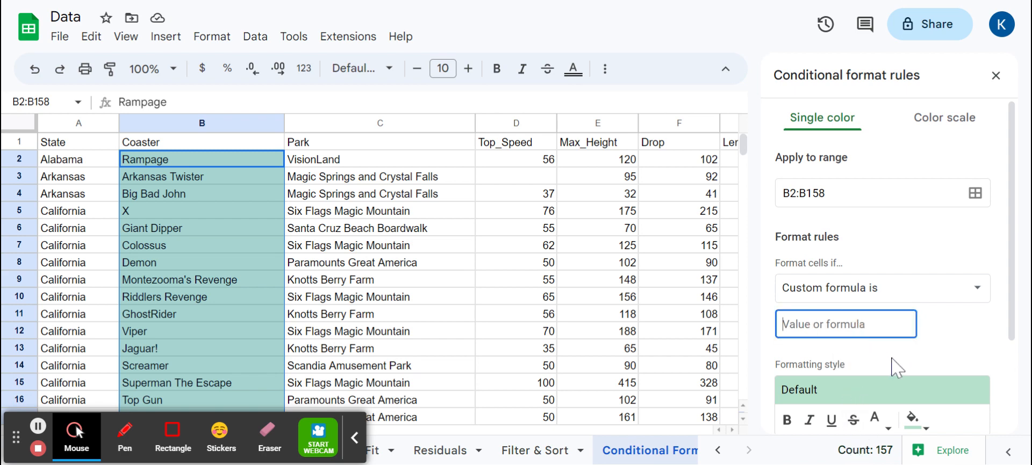
Enter the custom formula =F2-E2>0 and save the rule
type("=")
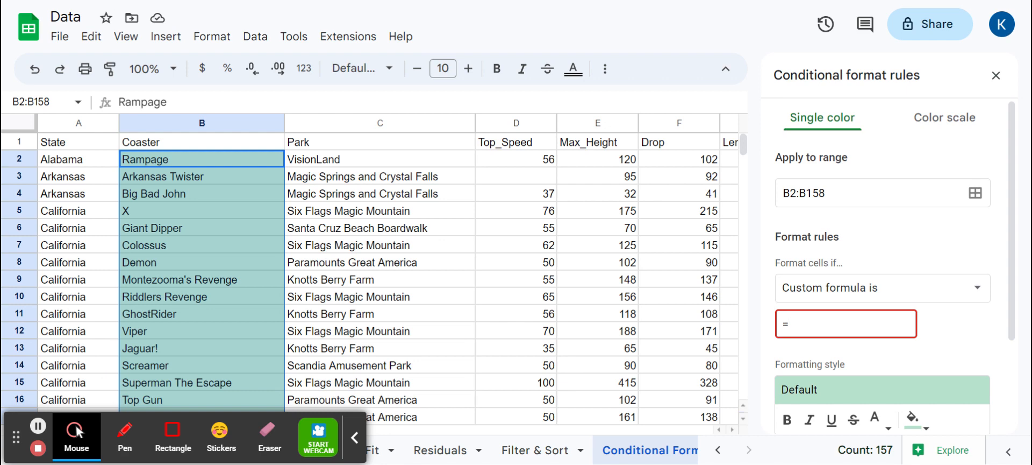
type("F2-E2>0")
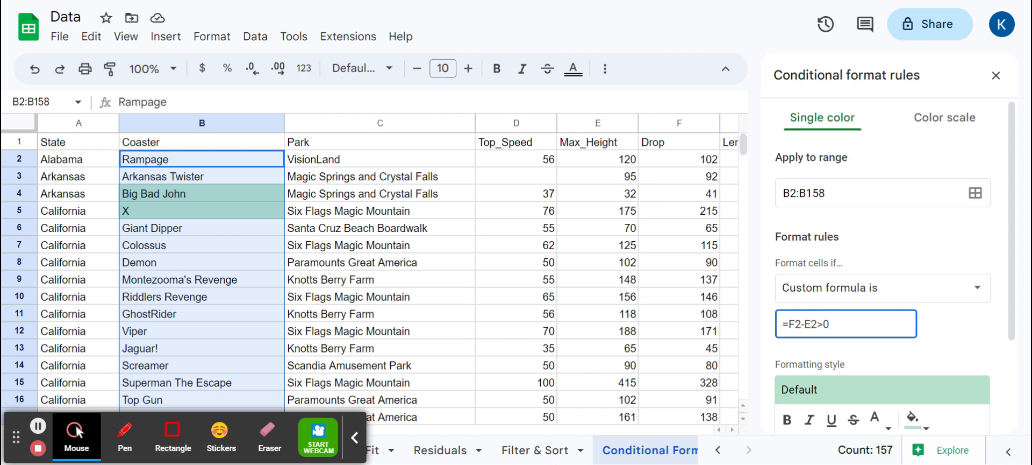
scroll(881, 295, "down", 3)
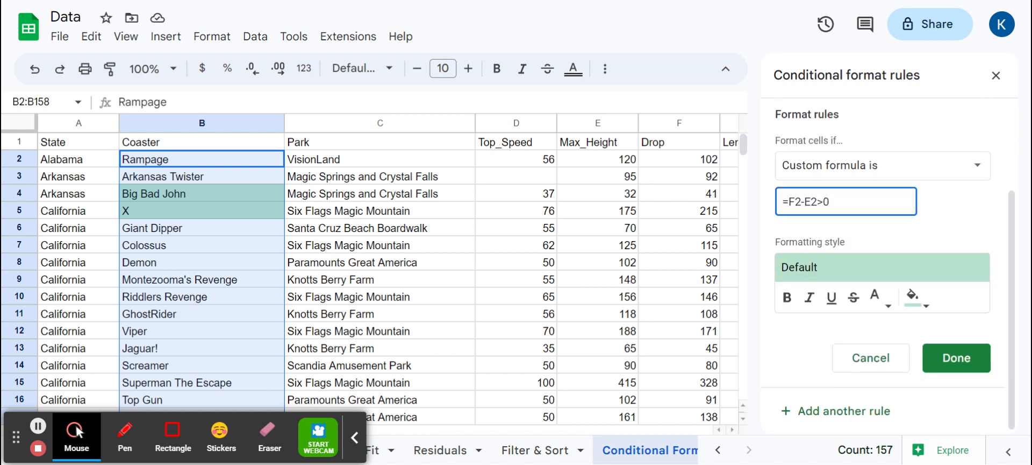
left_click(950, 354)
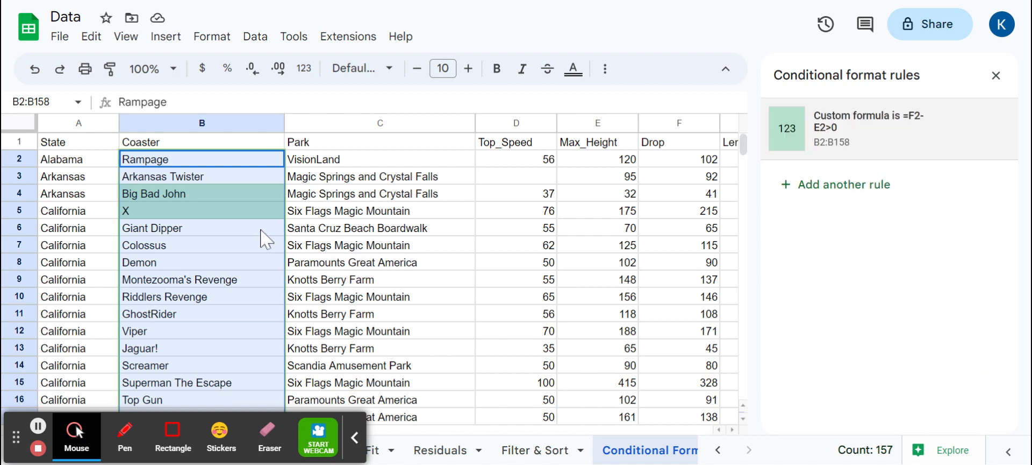
Inspect the highlighted coasters against their Max_Height and Drop values, then close the rules panel
left_click(203, 193)
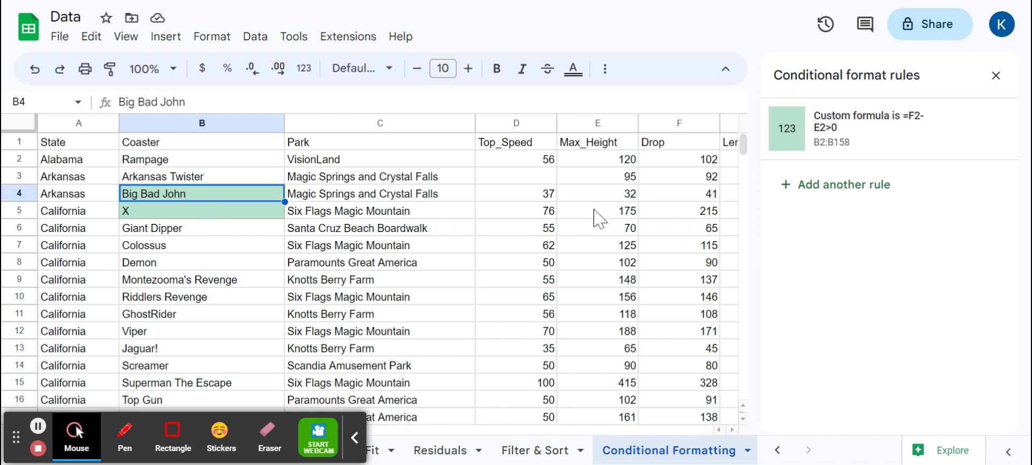
scroll(595, 218, "down", 4)
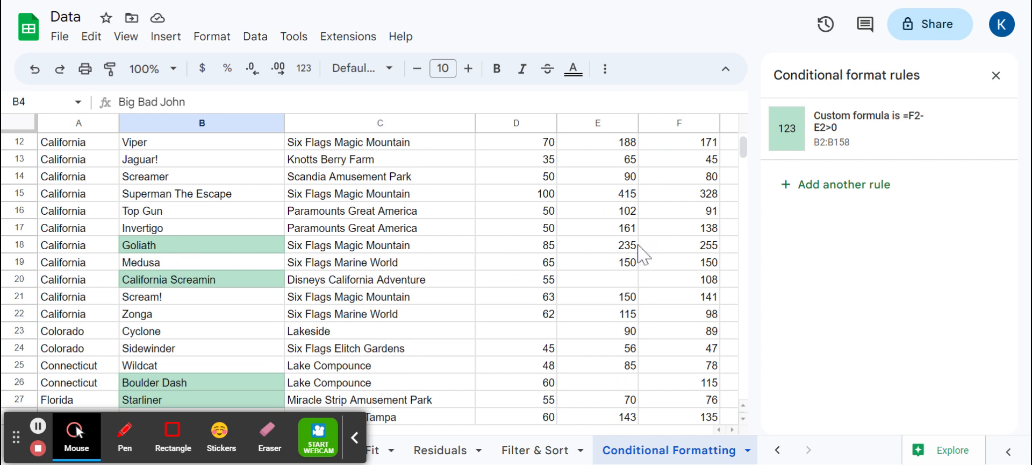
left_click(656, 284)
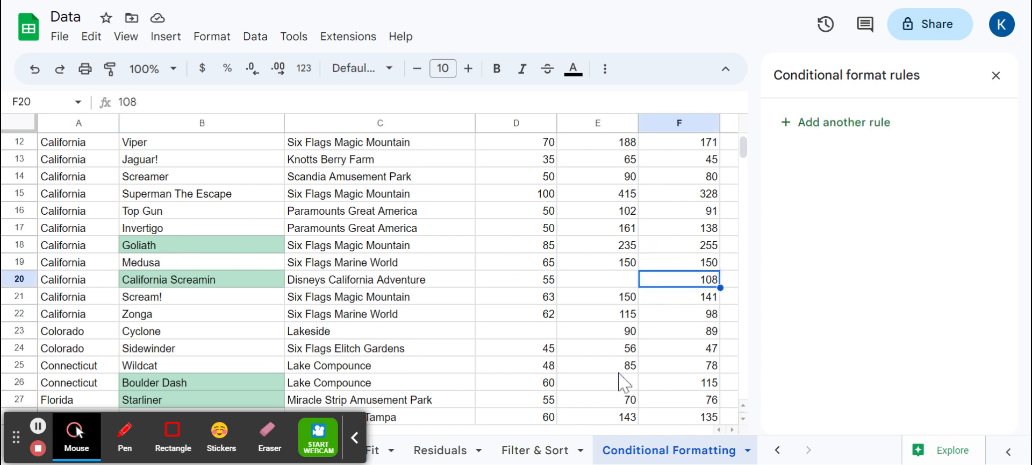
key("Left")
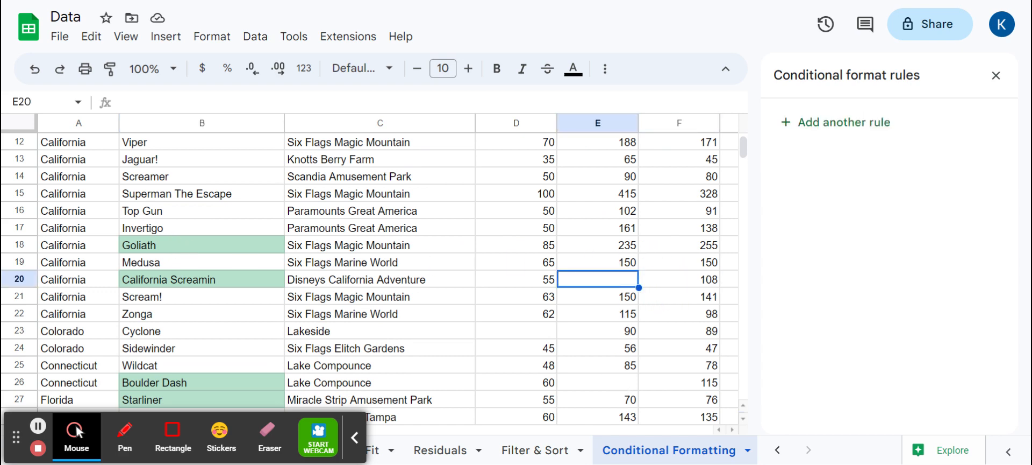
key("Right")
key("Left")
scroll(596, 302, "up", 4)
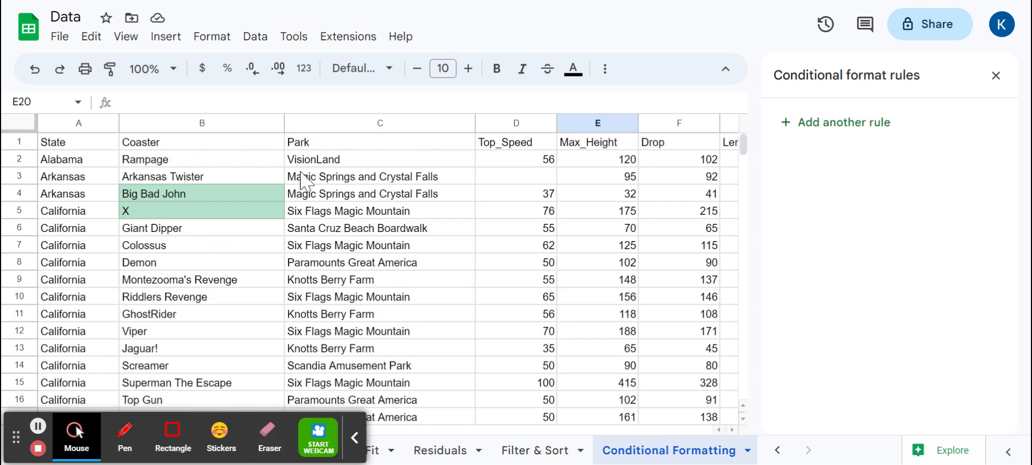
left_click(998, 76)
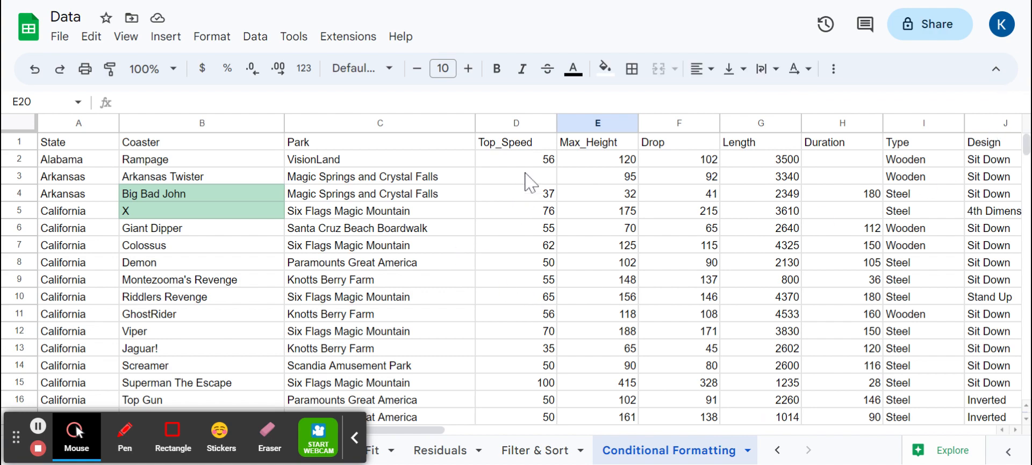
Add a color scale rule to D1:D158 using the green-yellow-red preset
left_click_drag(530, 140, 533, 193)
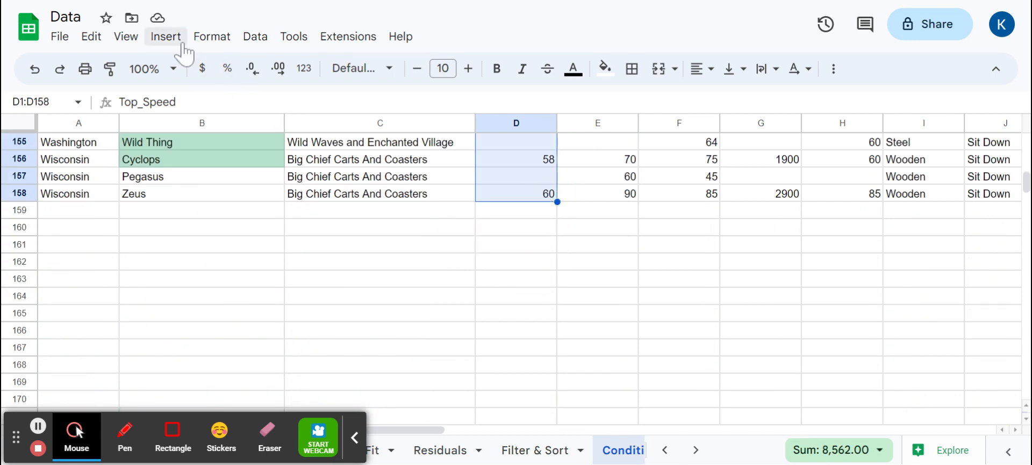
left_click(220, 39)
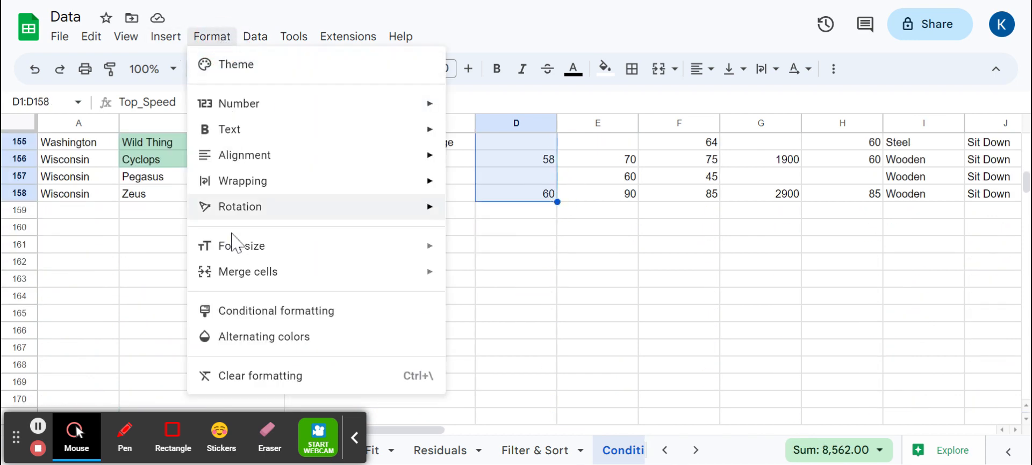
left_click(236, 321)
scroll(295, 273, "up", 13)
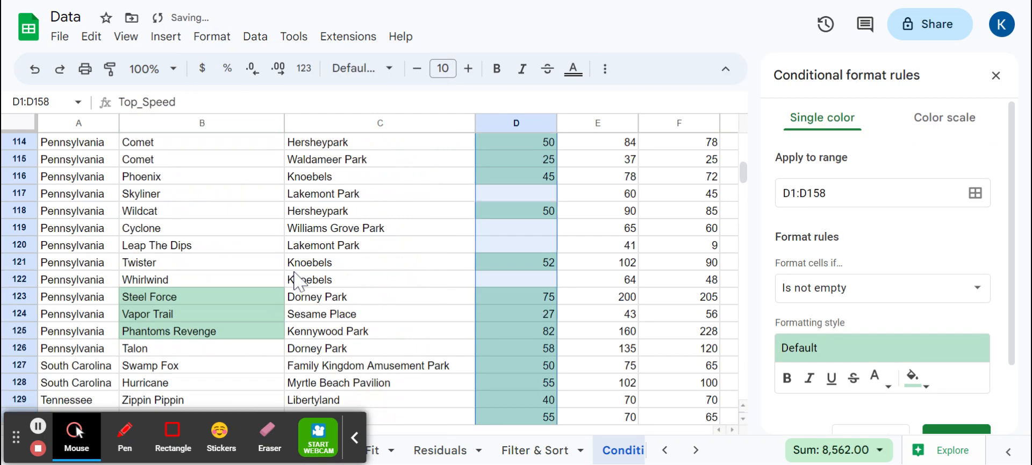
scroll(295, 280, "up", 20)
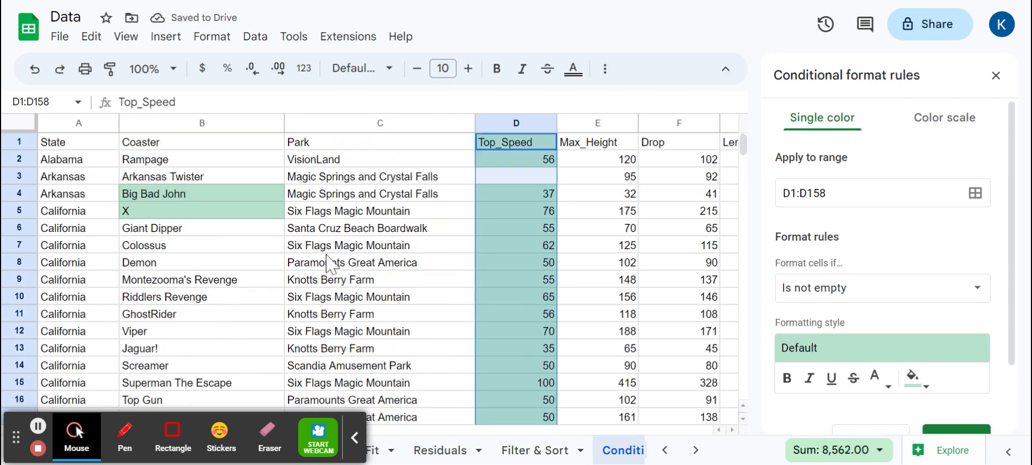
left_click(978, 120)
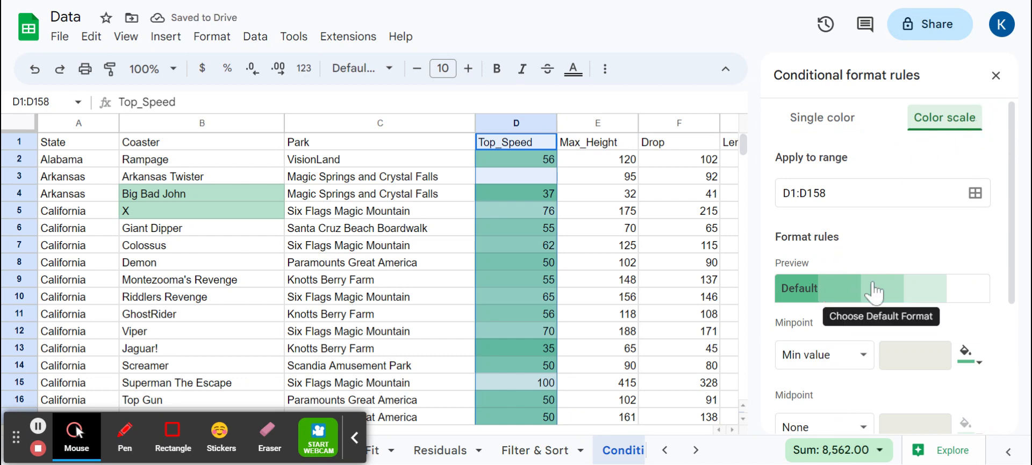
left_click(812, 295)
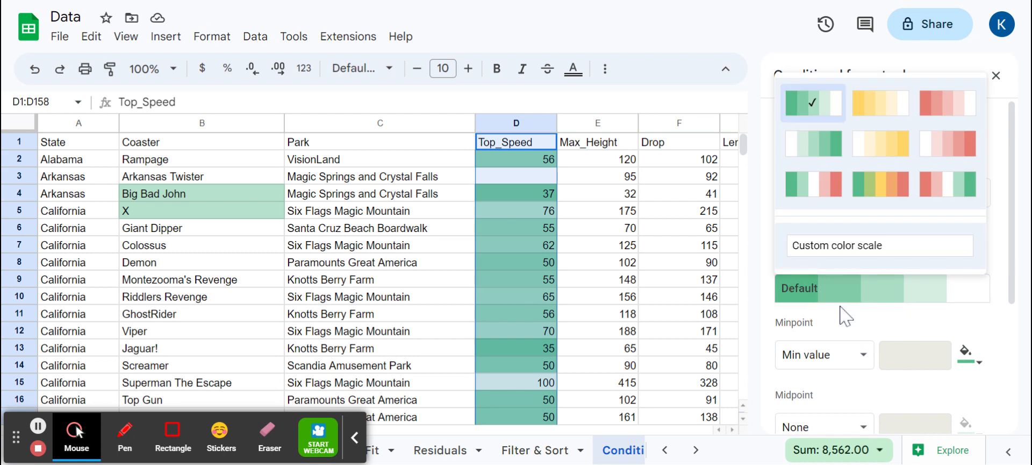
left_click(891, 190)
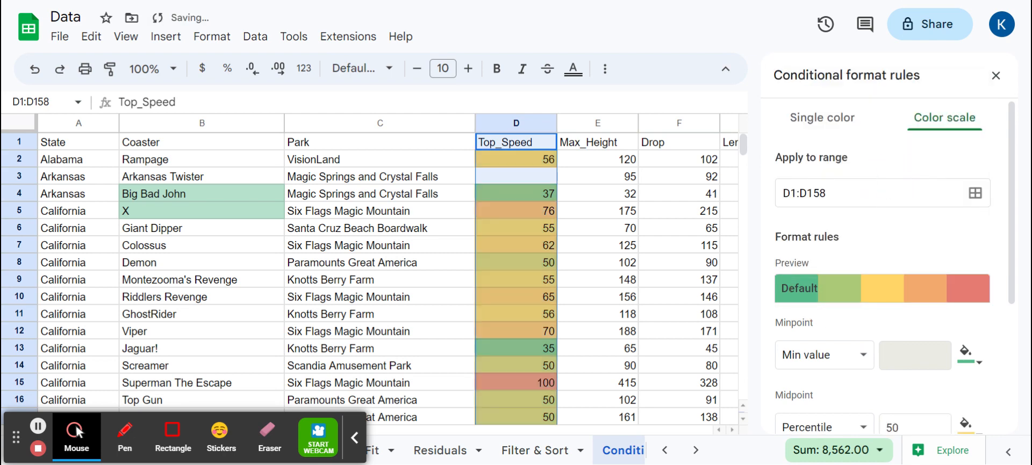
Review the color scale down the Top_Speed column and save the rule
scroll(850, 279, "down", 3)
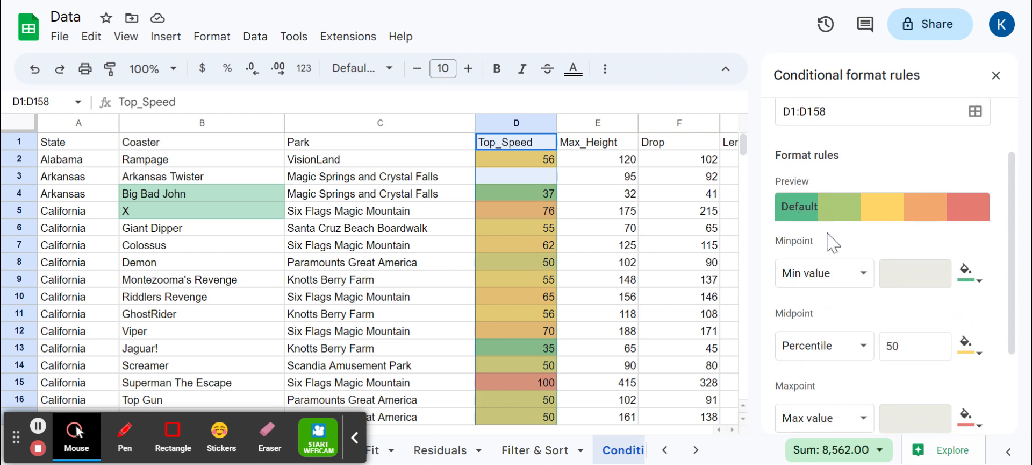
scroll(866, 253, "down", 3)
left_click(645, 380)
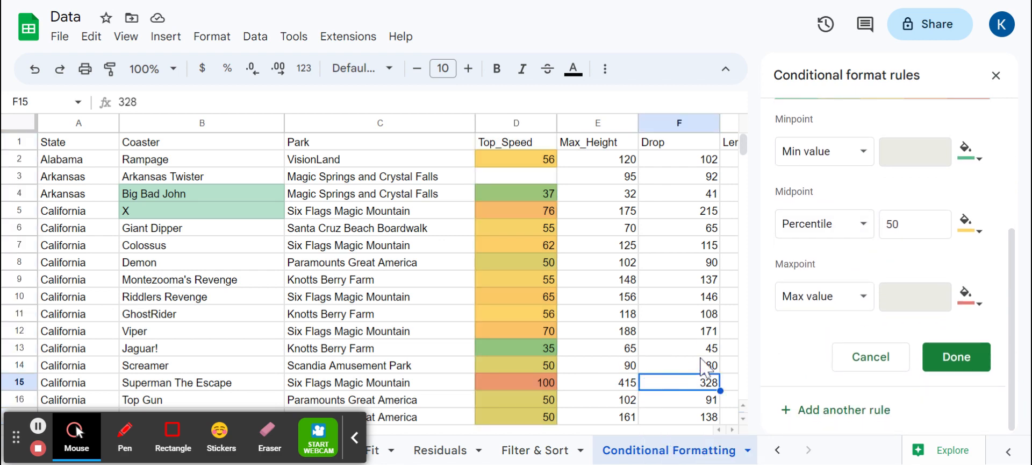
scroll(586, 189, "down", 14)
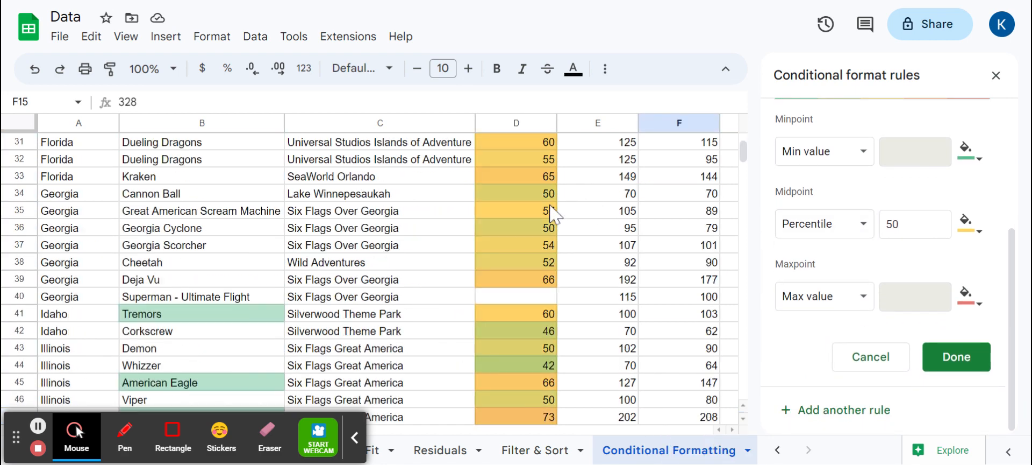
scroll(551, 218, "down", 15)
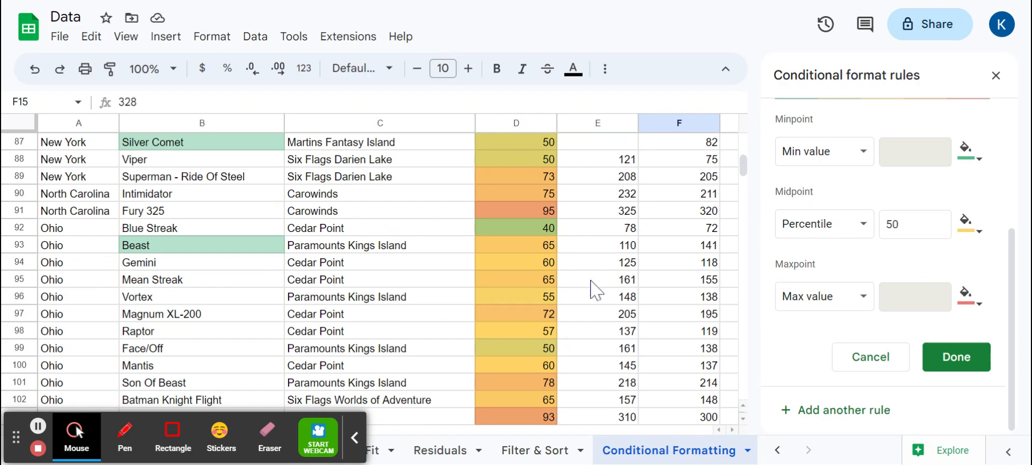
scroll(591, 290, "down", 20)
scroll(602, 338, "up", 7)
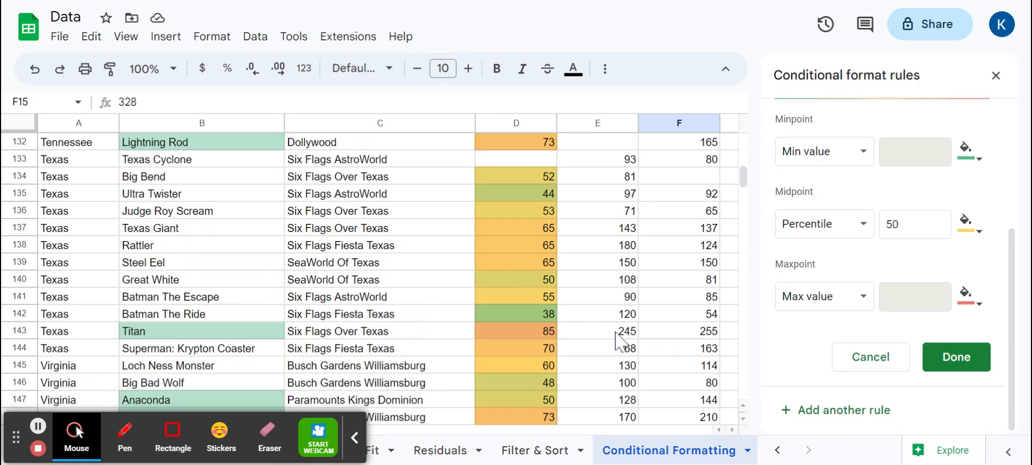
scroll(618, 342, "up", 20)
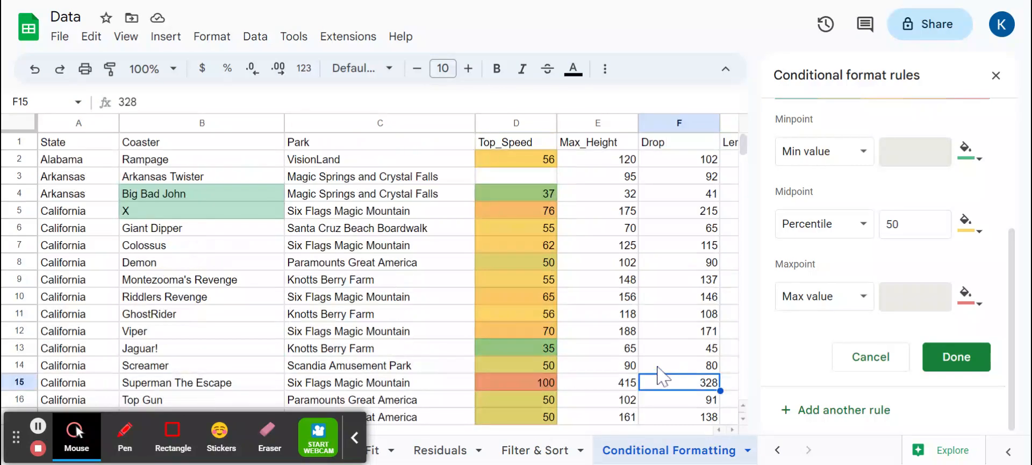
scroll(1000, 380, "up", 4)
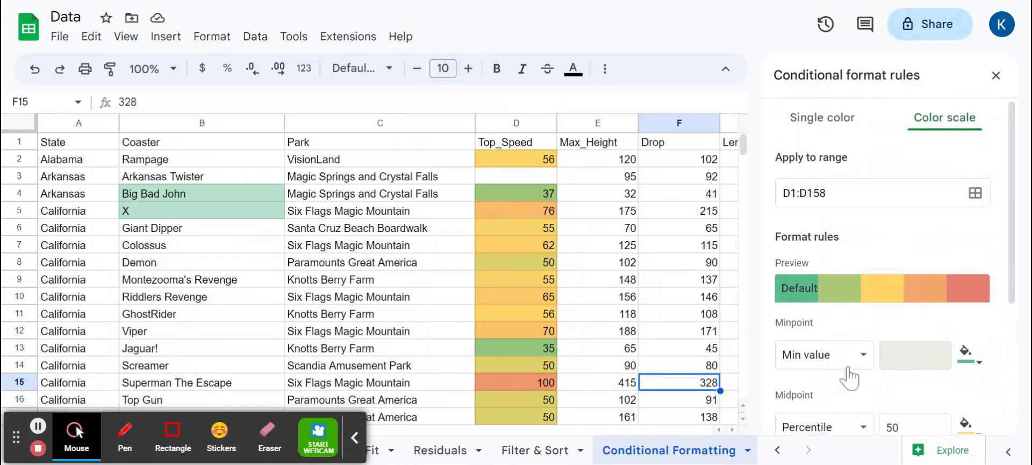
left_click(831, 292)
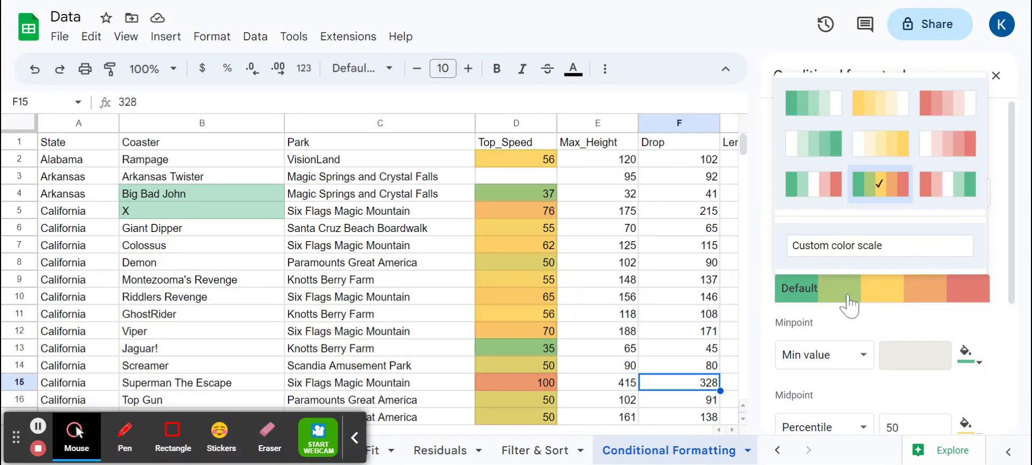
left_click(973, 338)
scroll(979, 377, "down", 4)
left_click(968, 356)
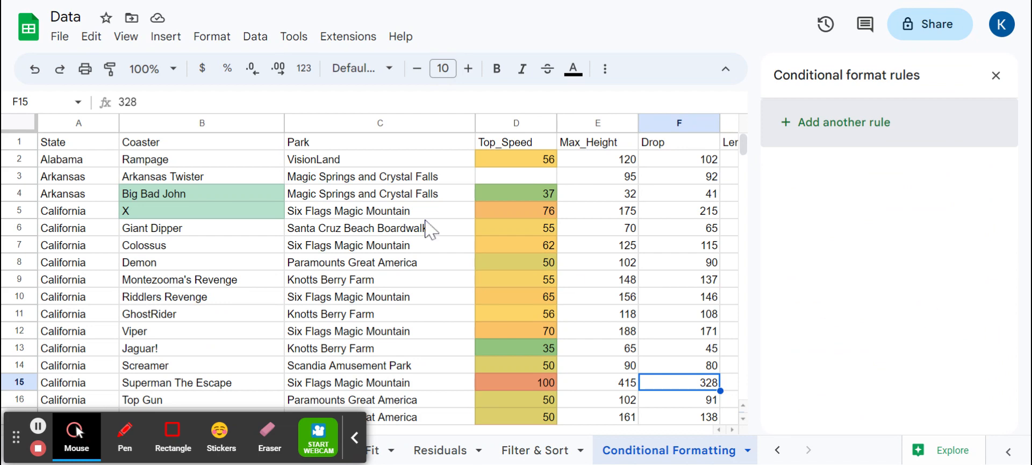
Select the whole sheet, delete both conditional format rules, and close the rules panel
left_click(17, 126)
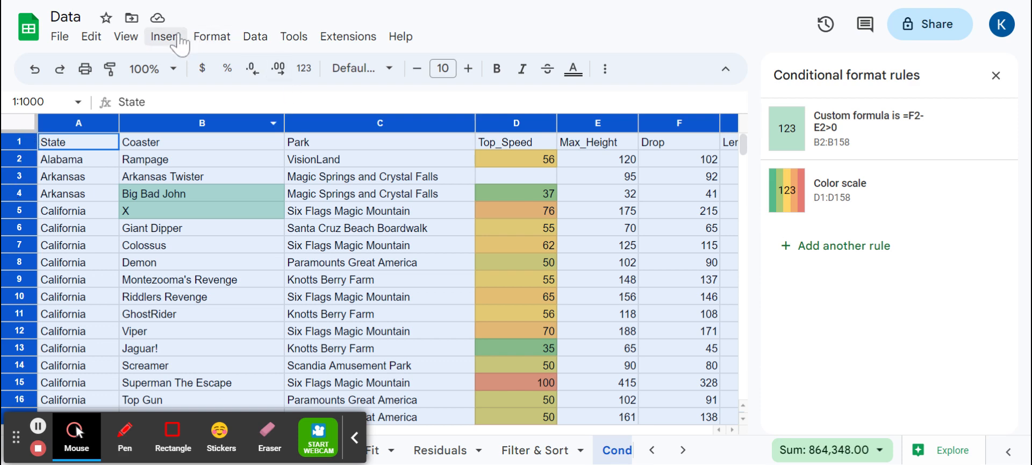
left_click(199, 41)
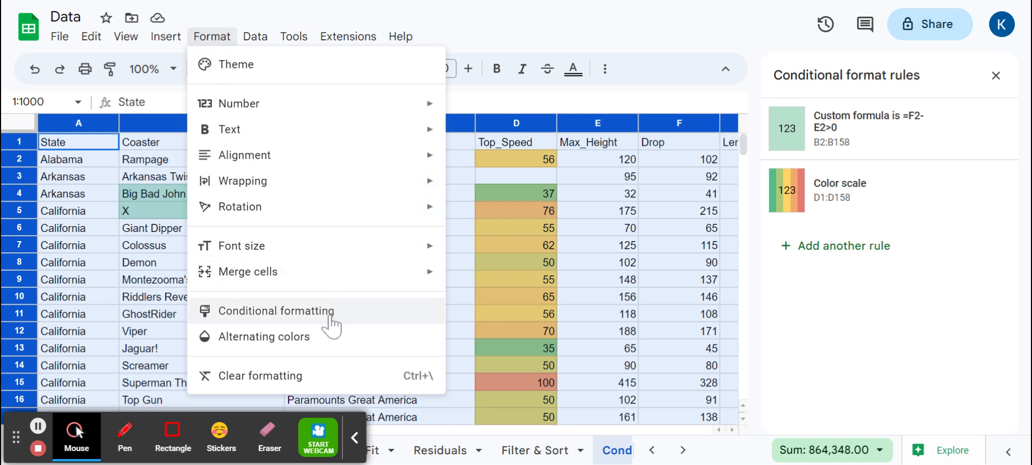
left_click(896, 317)
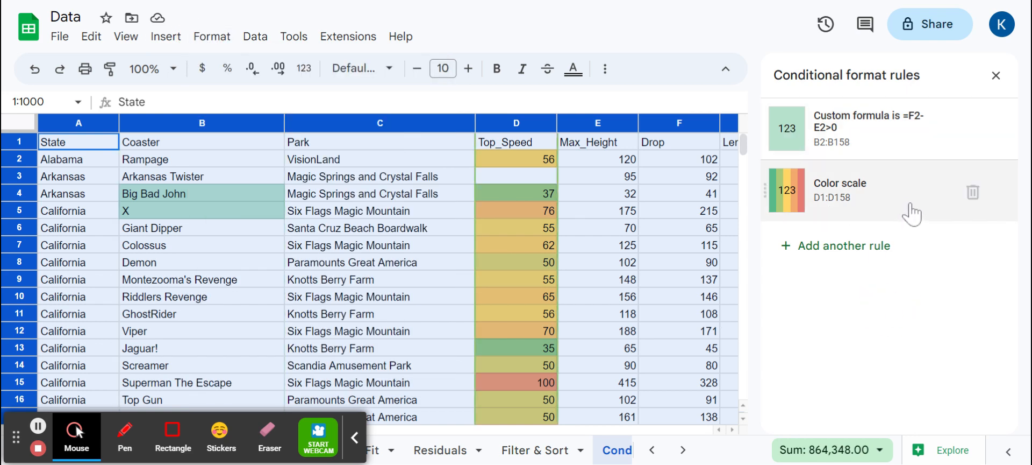
left_click(973, 130)
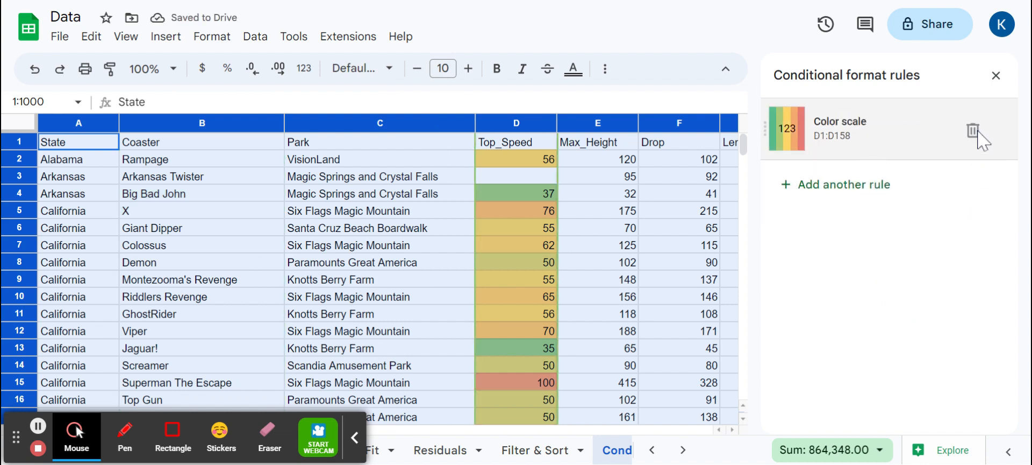
left_click(974, 131)
left_click(996, 76)
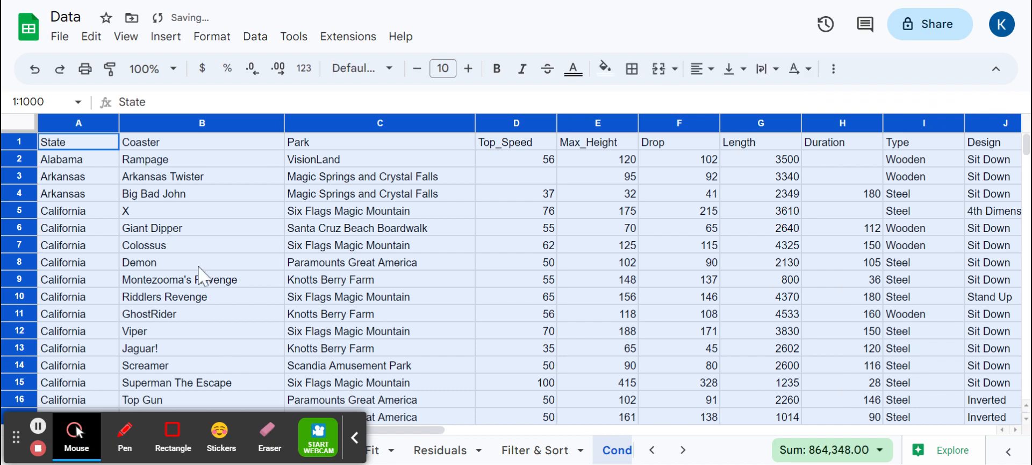